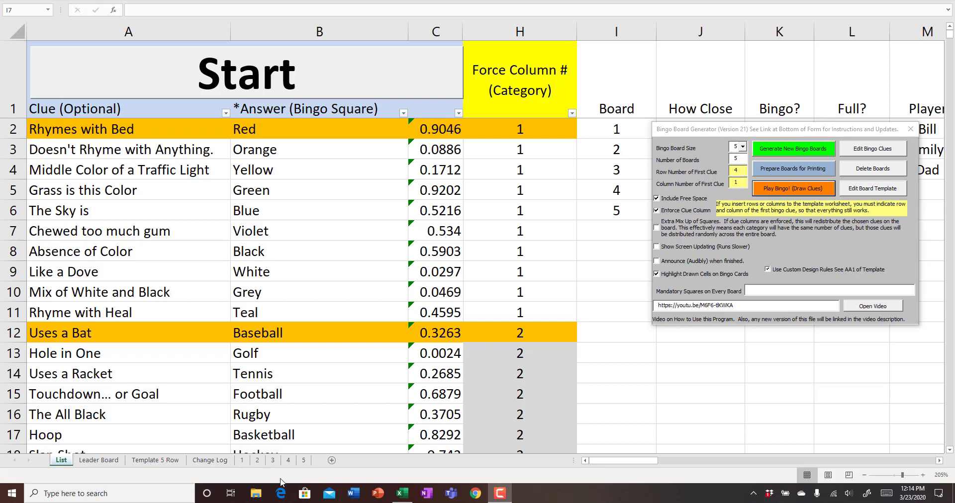
- Show sheet 1, the first 5×5 bingo board with Colors, Sports, Shapes, NFL and Countries columns
click(245, 462)
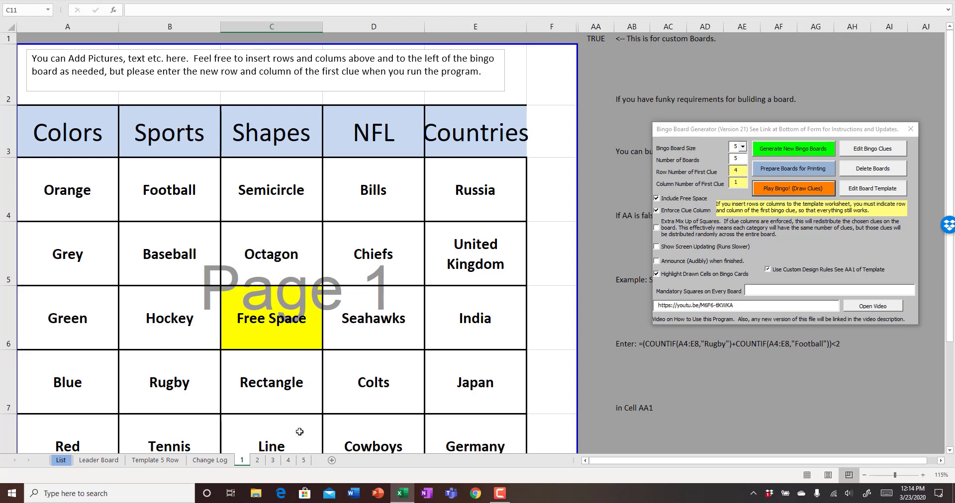
- Page through generated bingo boards 2, 3, 4 and 5
click(257, 461)
click(273, 461)
click(288, 460)
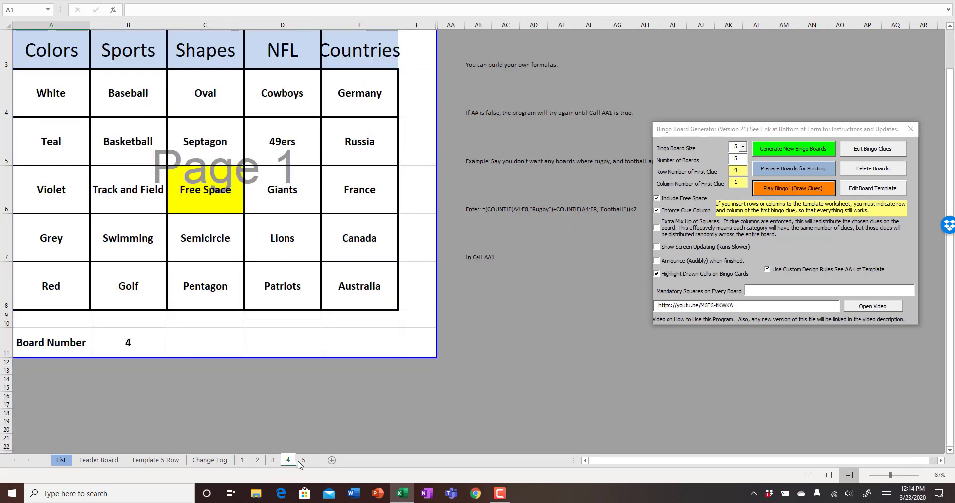
click(302, 460)
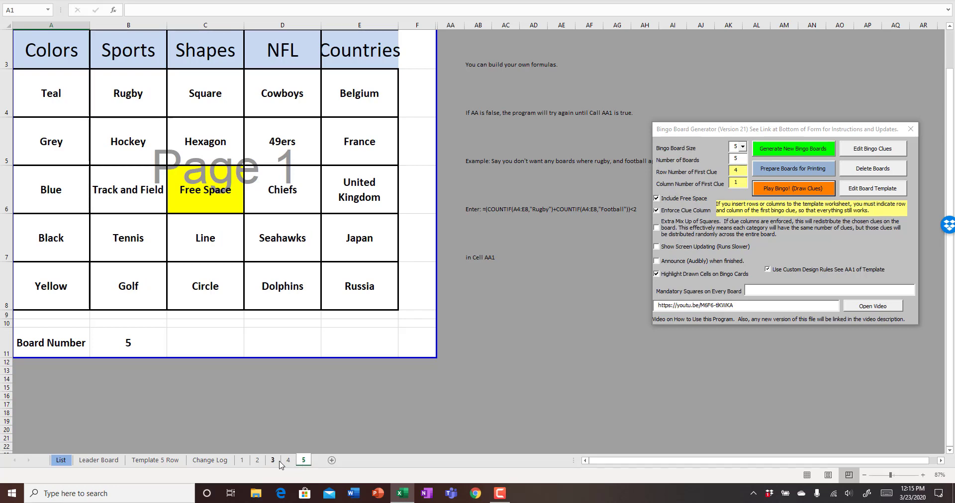
- Check the Change Log, Template 5 Row and Leader Board sheets, ending on the List sheet
click(212, 460)
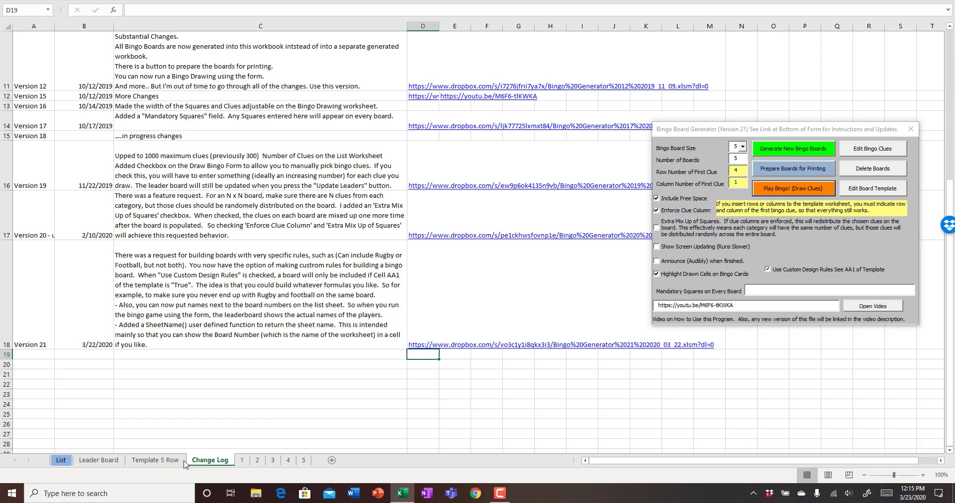
click(157, 460)
click(99, 460)
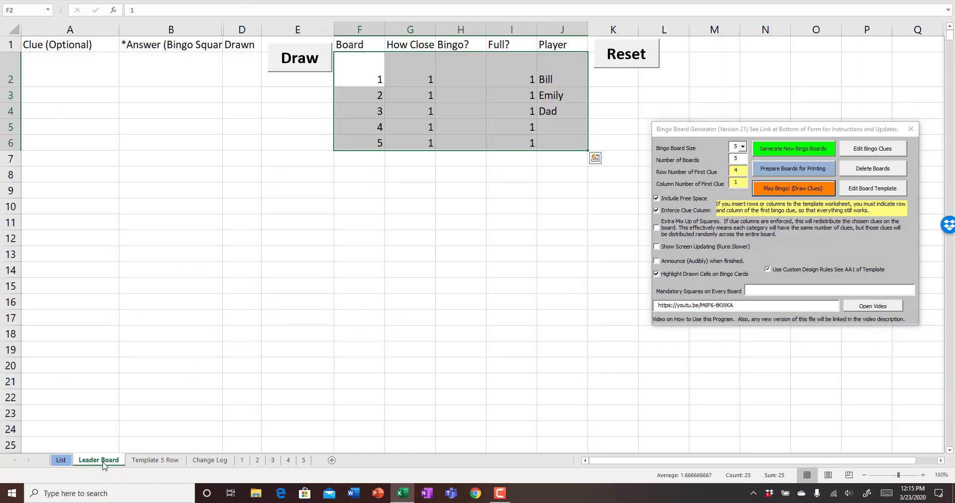
click(61, 461)
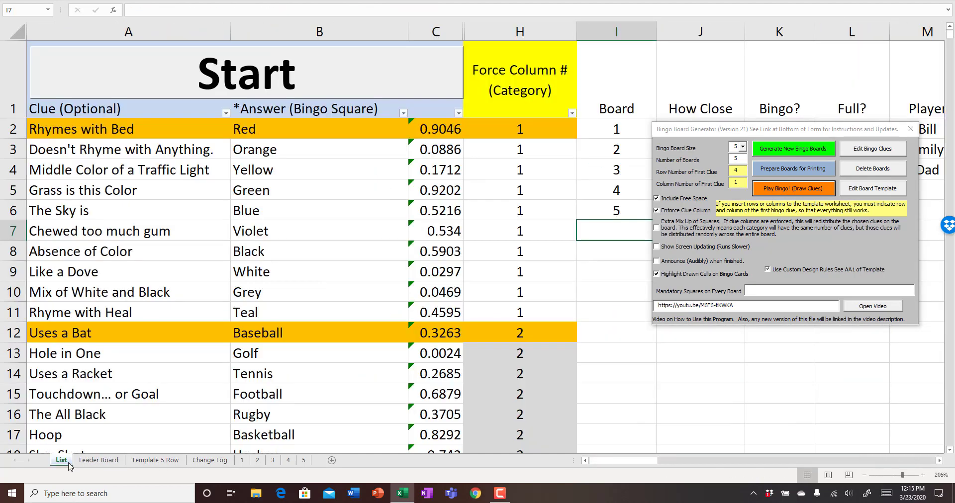
- Bring the Bingo Board Generator form forward and launch Play Bingo! (Draw Clues)
click(259, 71)
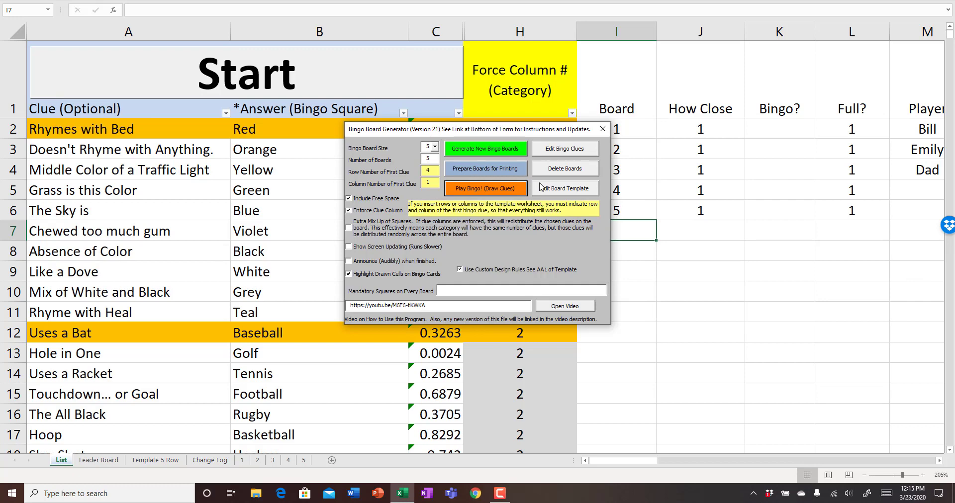
click(505, 192)
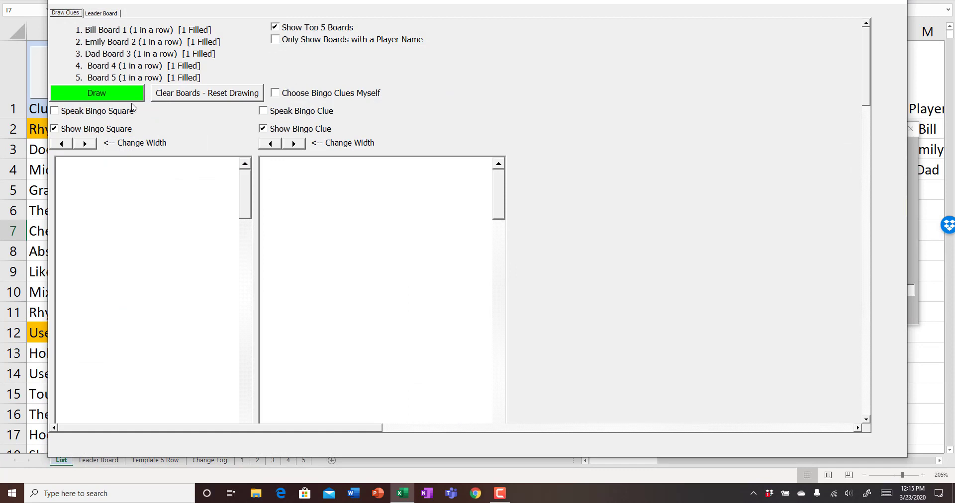
- Draw five clues from Kansas City/Chiefs to London/United Kingdom, enabling Speak Bingo Square
click(127, 100)
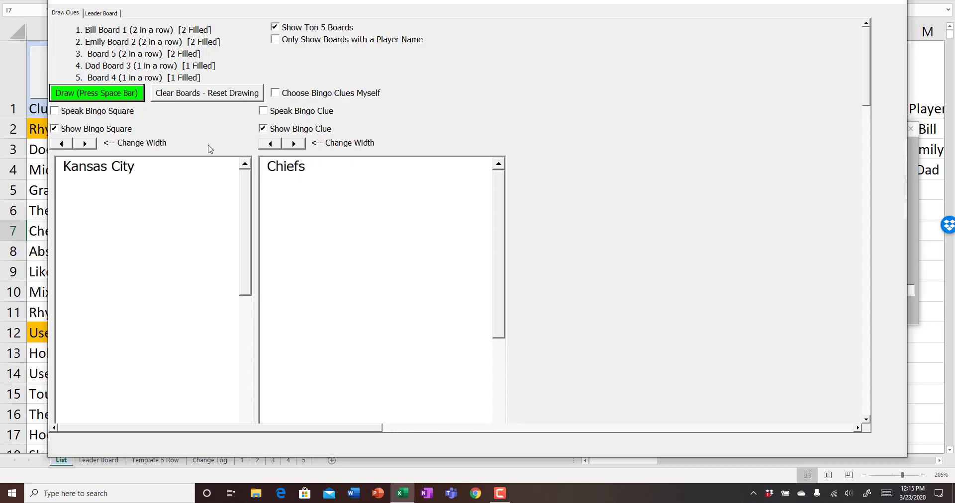
click(129, 101)
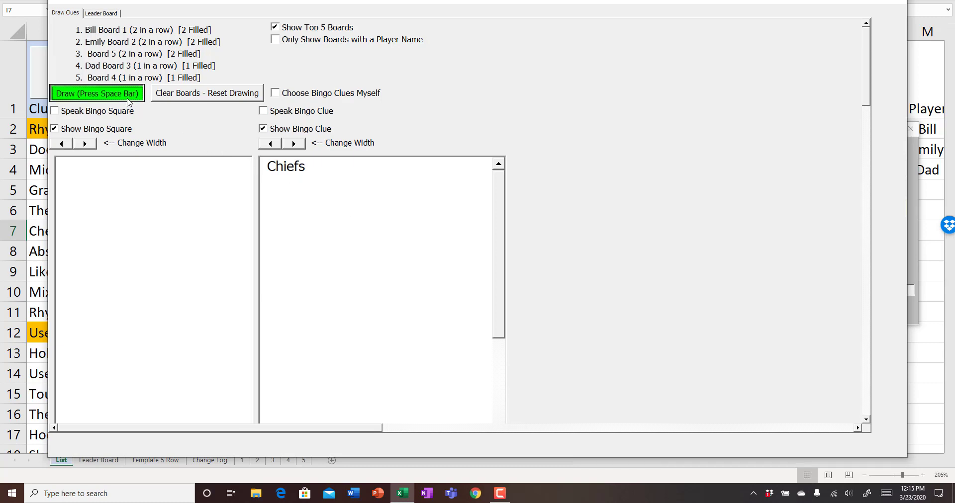
click(129, 101)
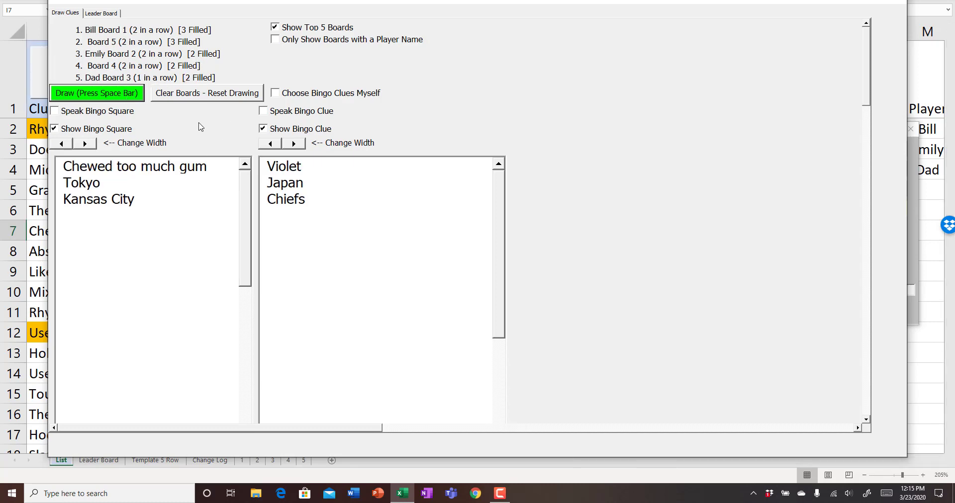
key(space)
click(62, 112)
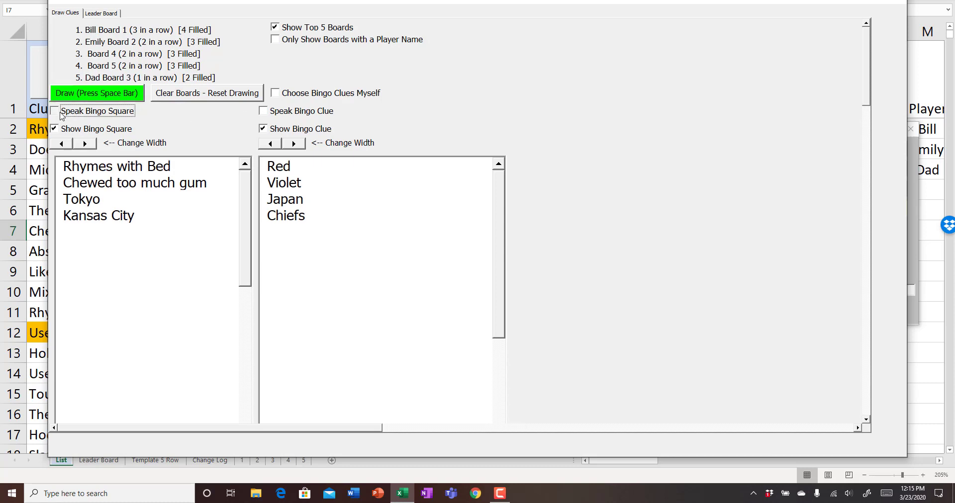
click(98, 95)
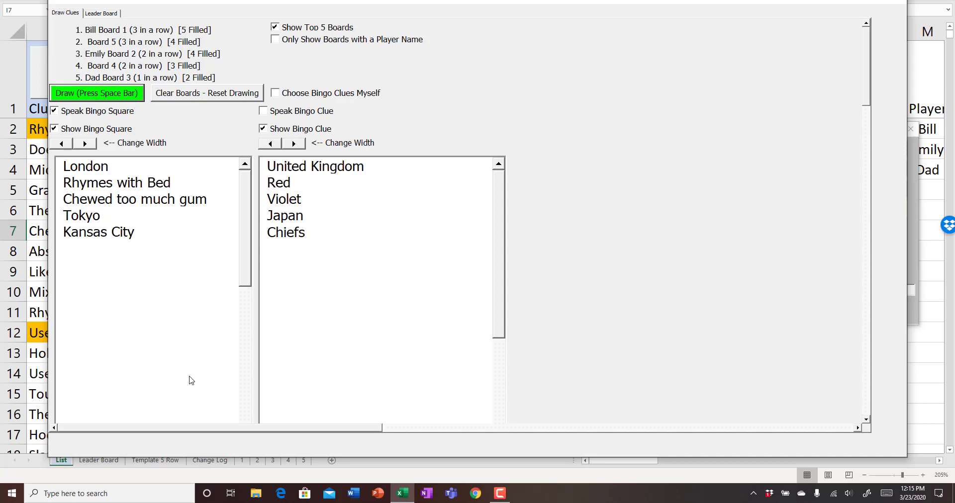
click(42, 321)
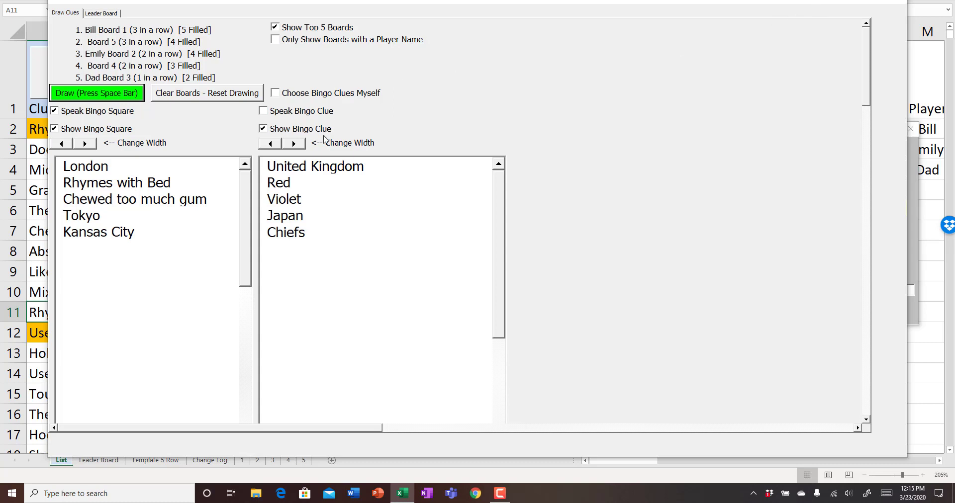
- Check the Leader Board rankings, then leave the drawing window for the worksheet
click(112, 15)
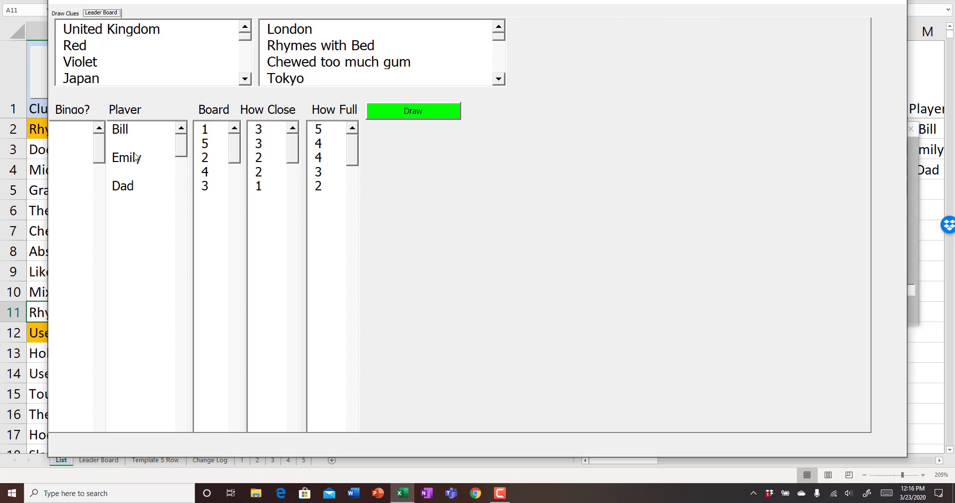
click(41, 204)
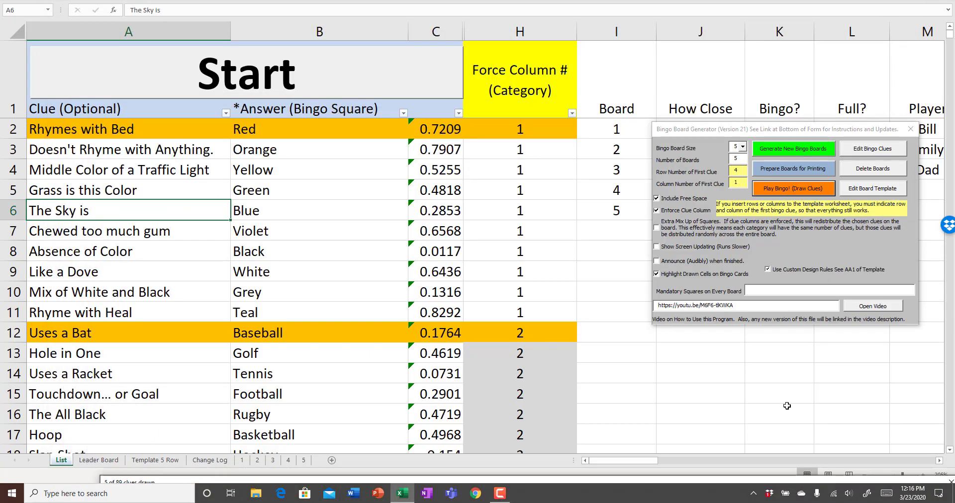
click(784, 226)
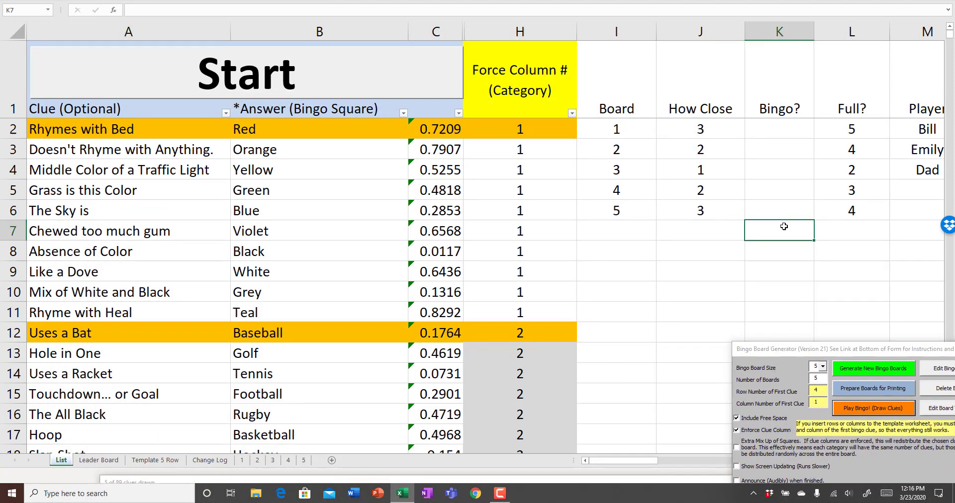
key(Right)
key(Right)
key(Right)
key(Right)
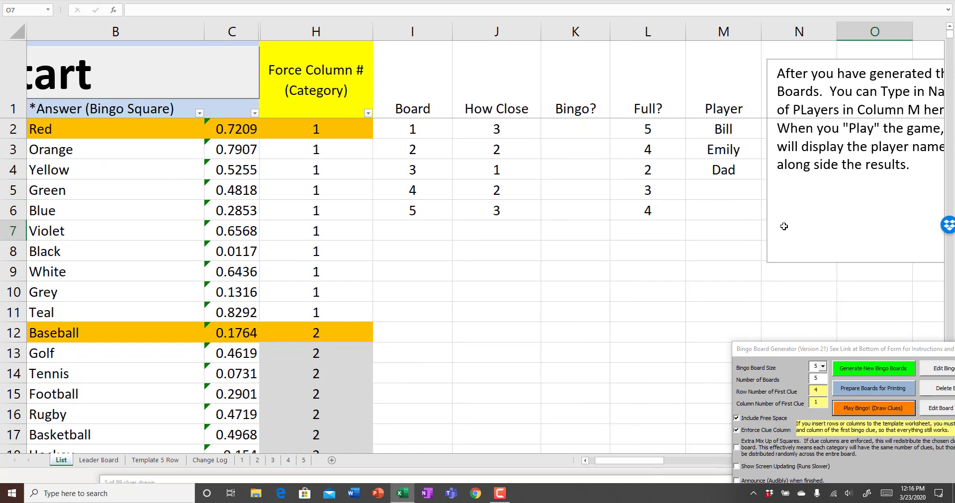
key(Left)
key(Left)
key(Up)
key(Up)
key(Up)
key(Up)
key(Up)
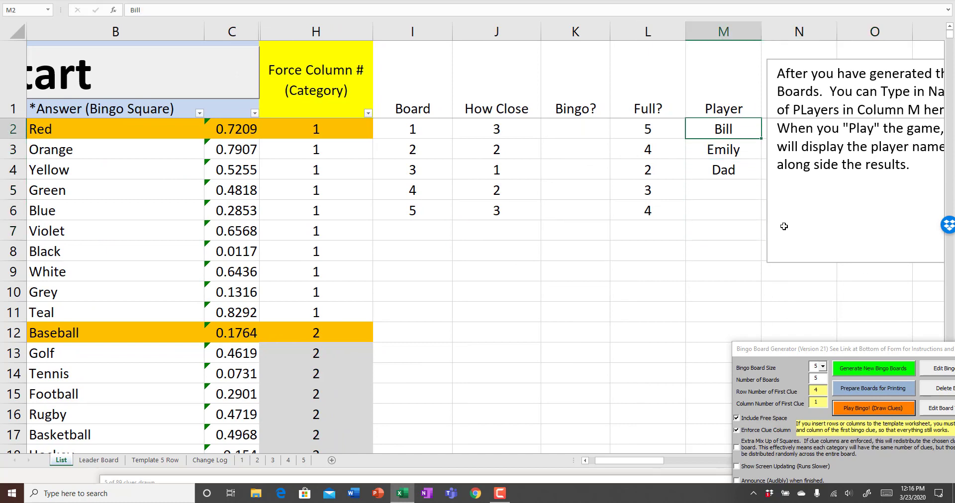
key(Down)
key(Down)
key(Down)
key(Down)
key(Down)
key(Down)
key(Up)
key(Up)
key(Up)
key(Up)
key(Up)
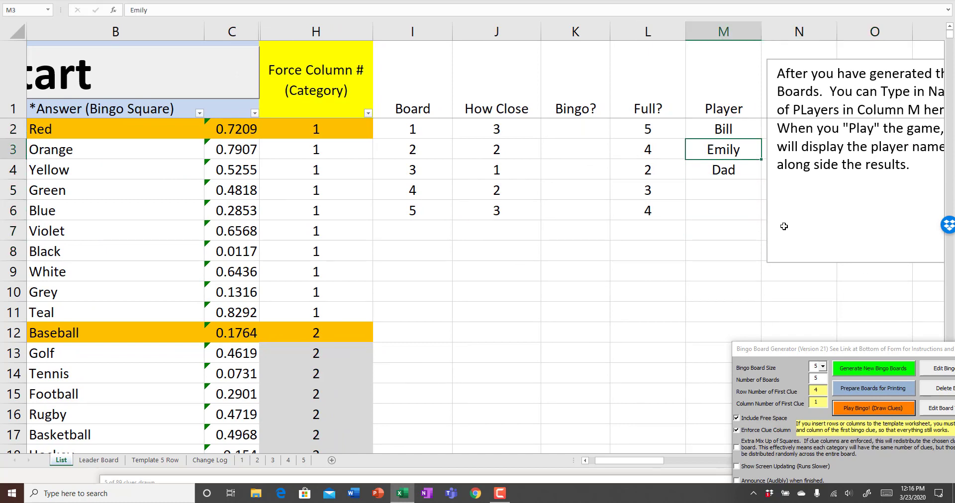
key(Left)
key(Left)
key(Left)
key(Left)
key(Left)
key(Left)
key(Left)
key(Left)
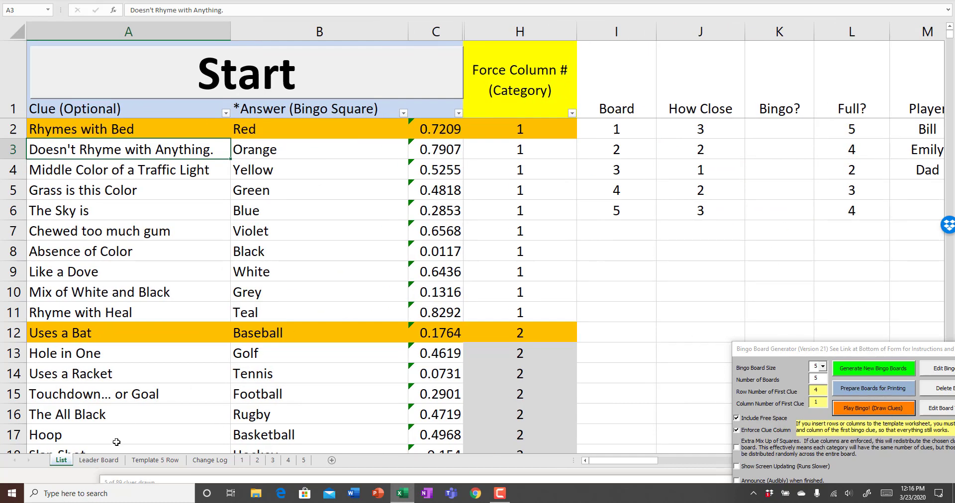
click(99, 460)
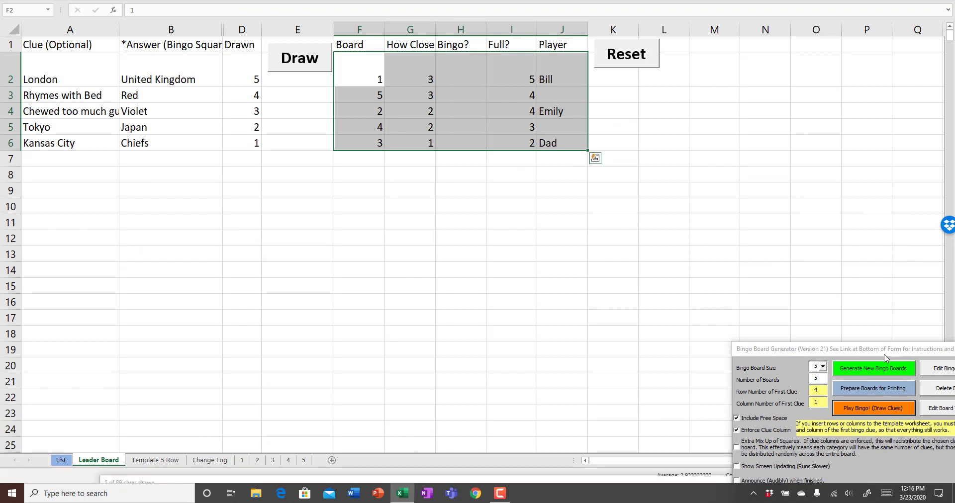
drag(883, 350, 616, 86)
click(60, 460)
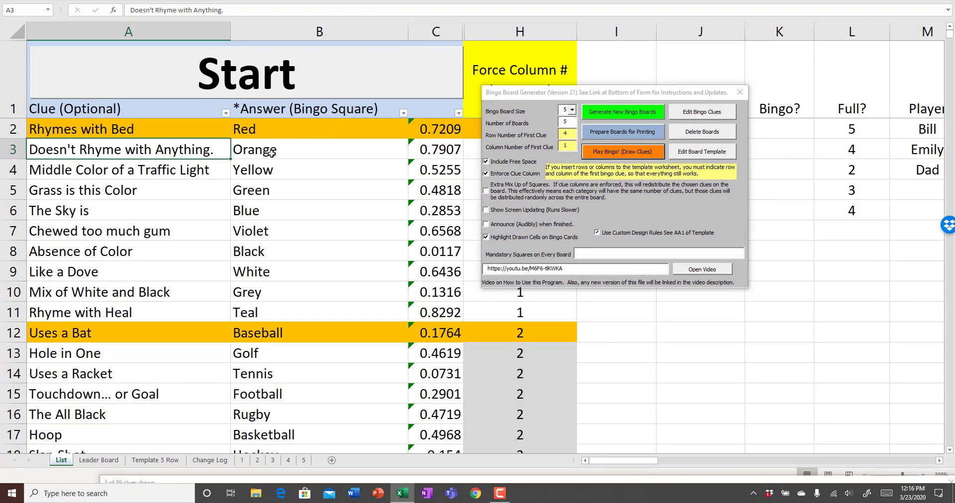
drag(269, 151, 279, 336)
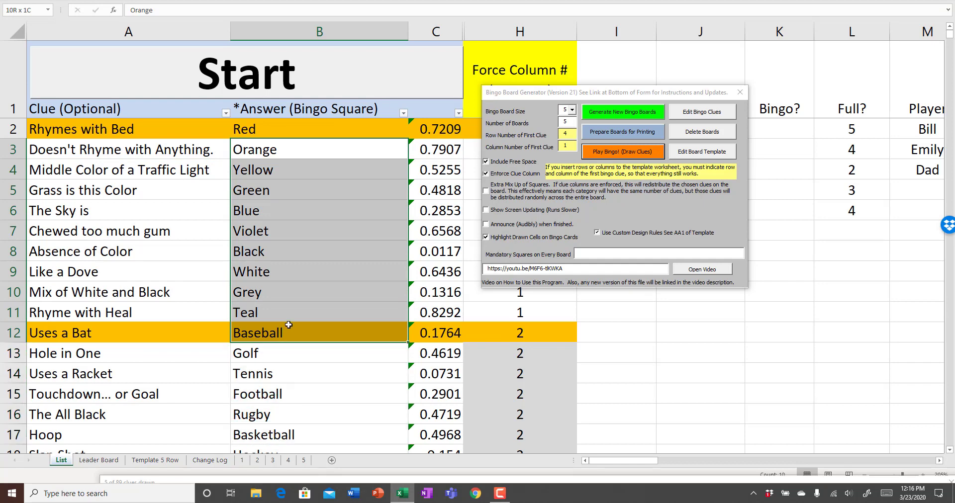
drag(175, 145, 212, 222)
click(376, 173)
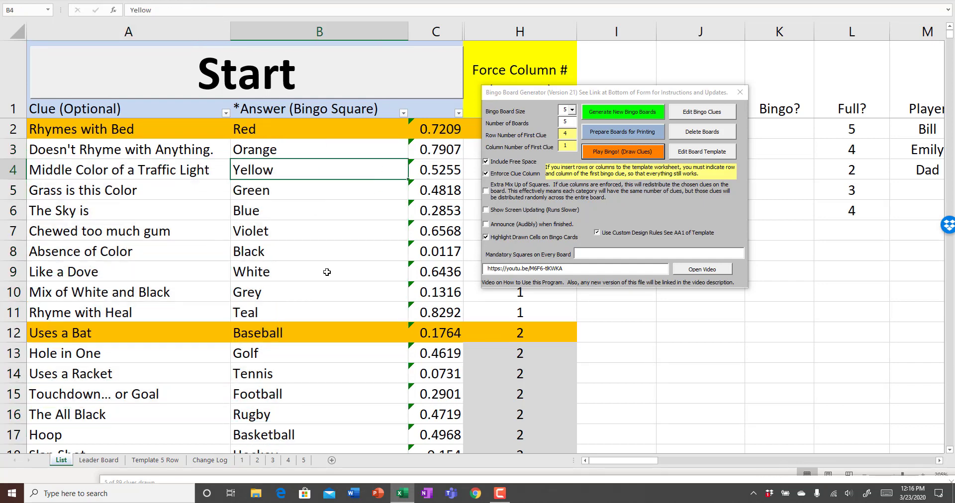
key(Down)
key(Down)
key(Down)
key(Down)
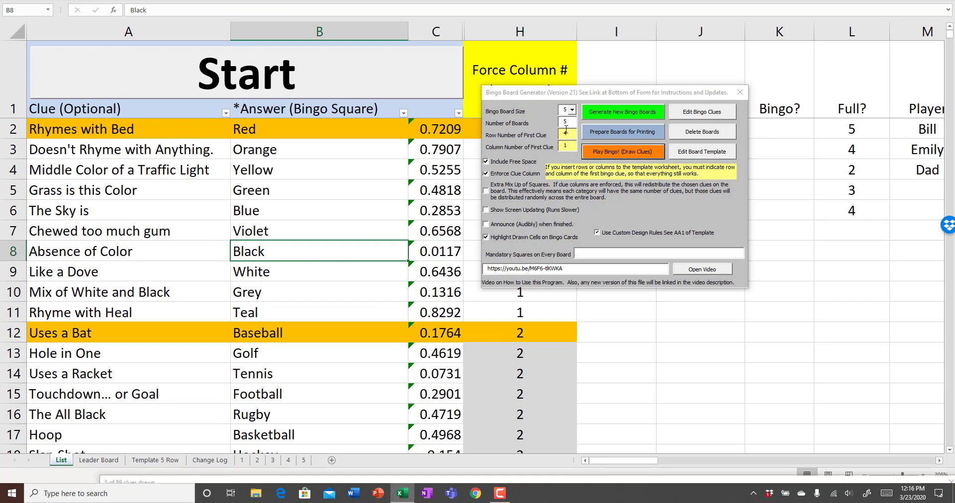
drag(575, 95, 684, 85)
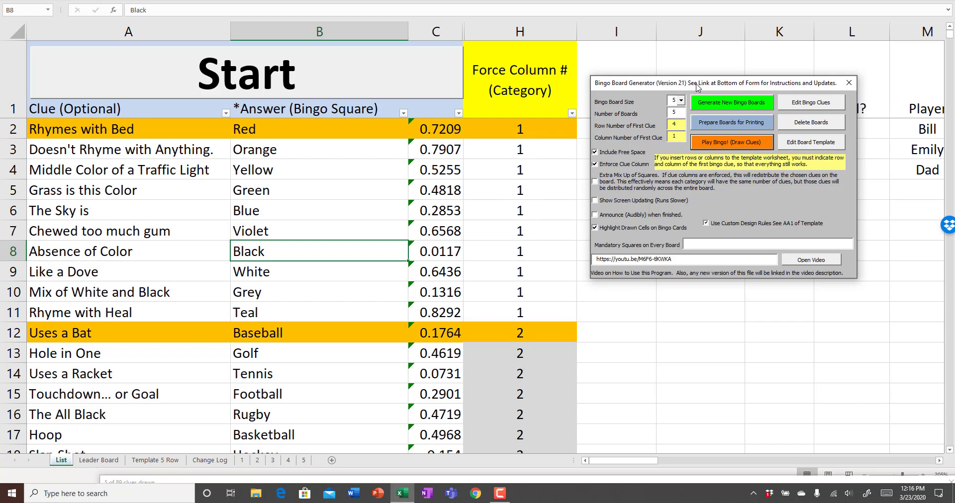
drag(696, 86, 308, 86)
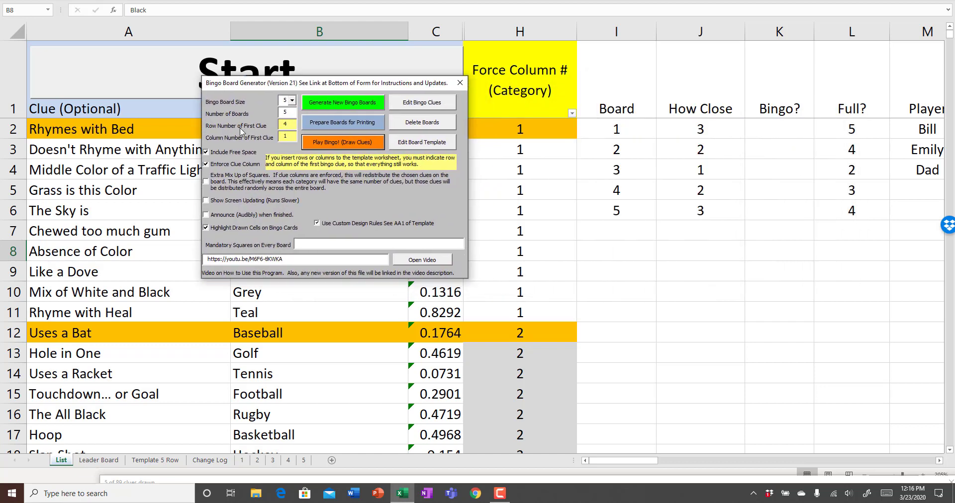
click(291, 101)
click(286, 121)
- Move the generator form to the right side of the screen and switch to the View ribbon
drag(365, 85, 807, 110)
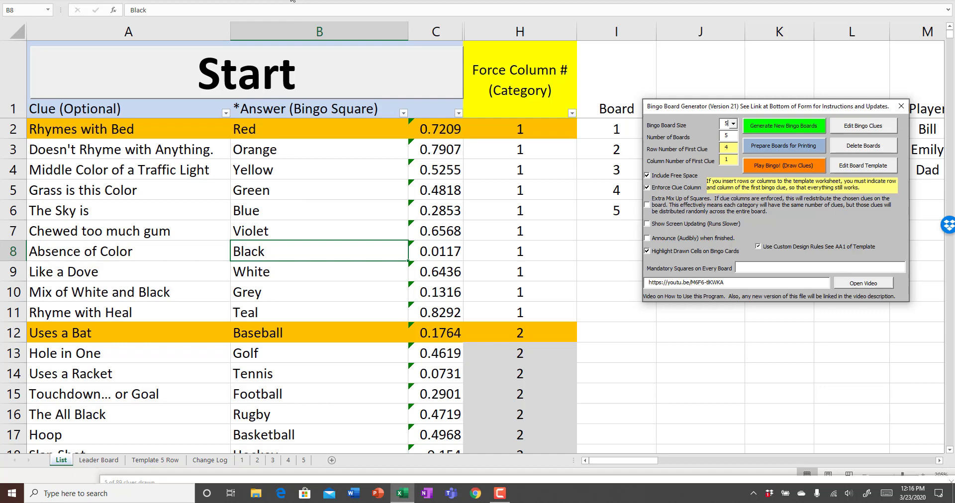
click(293, 0)
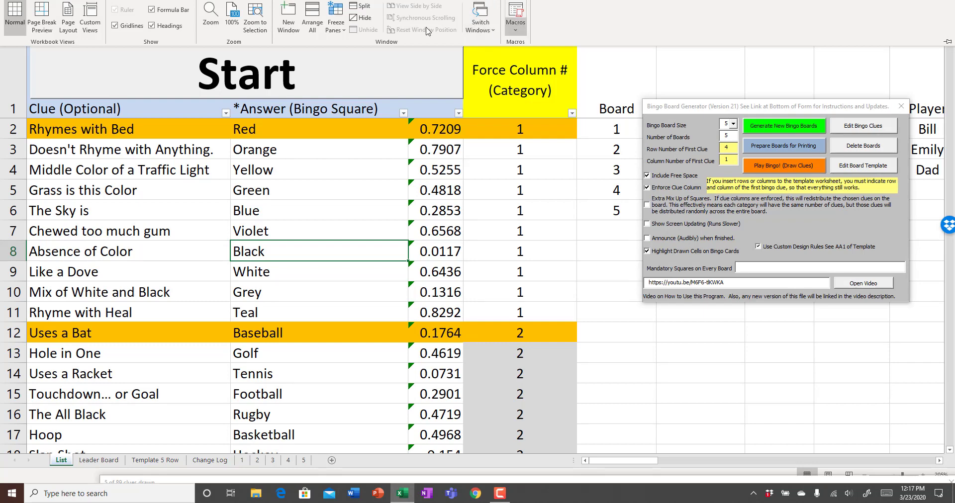
- Step into the DeleteBoards macro and scroll the Module1 code down to PrepareForPrinting
click(515, 35)
click(522, 45)
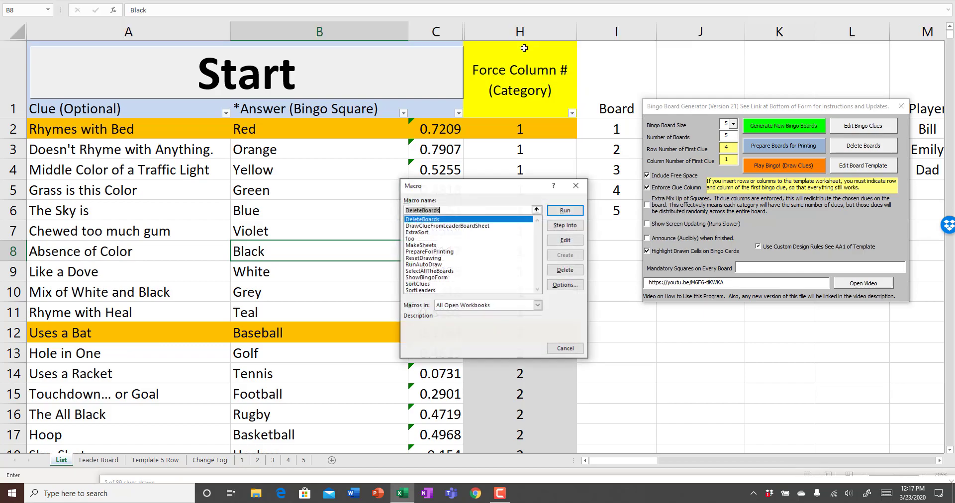
click(561, 233)
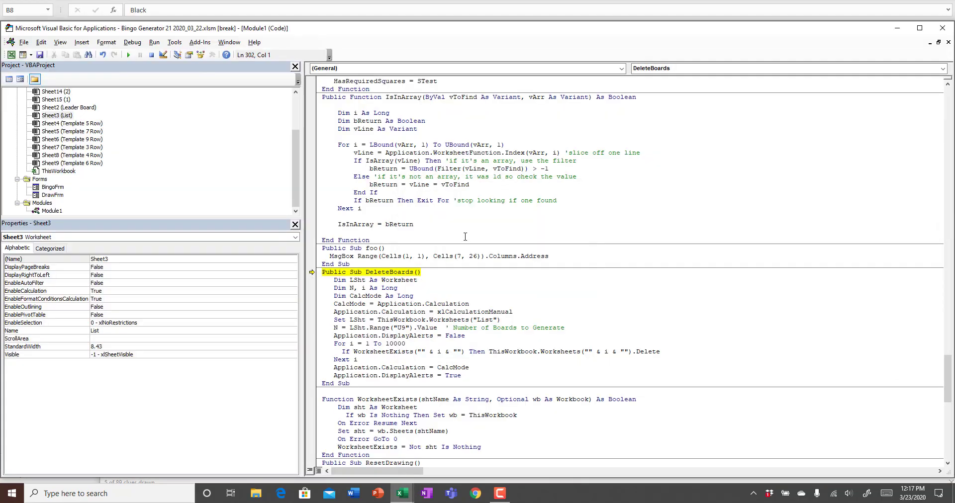
scroll(475, 233, up, 20)
scroll(475, 233, down, 20)
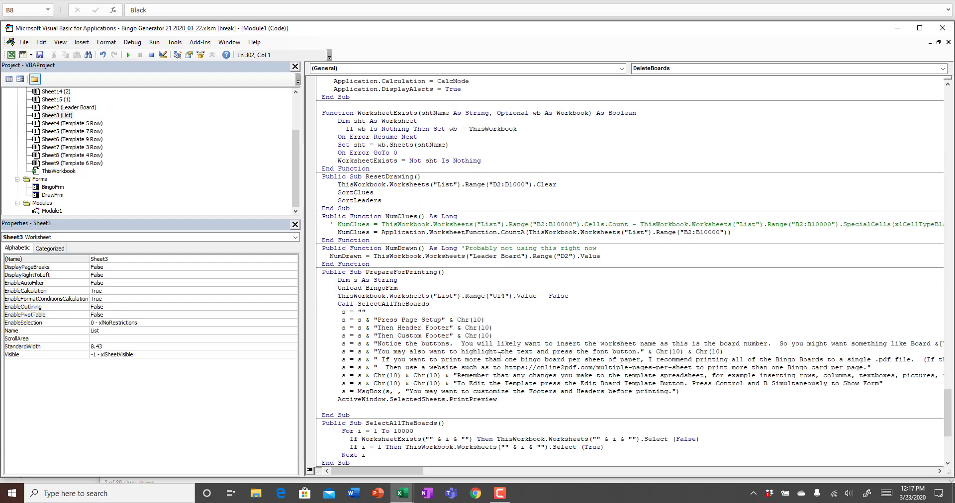
click(500, 493)
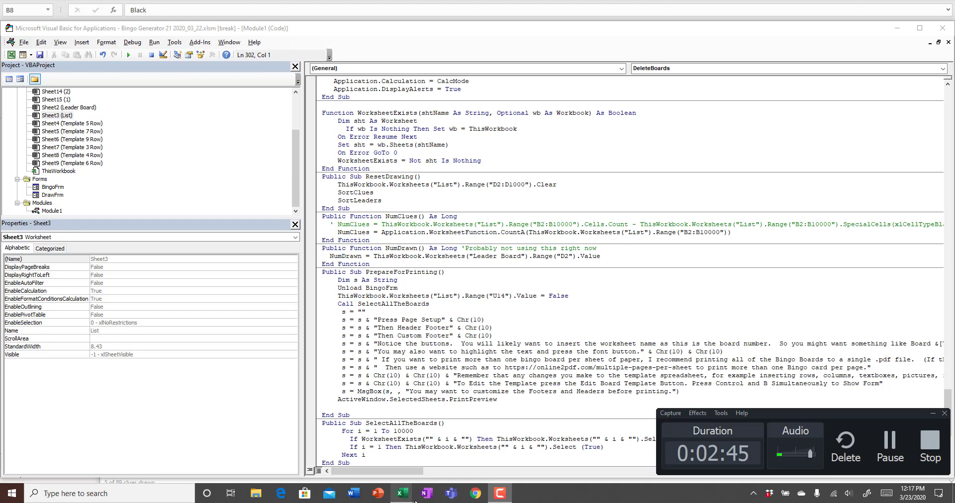
- Return to the Bingo Generator workbook's List sheet and point out the Blue answer
mouse_move(402, 495)
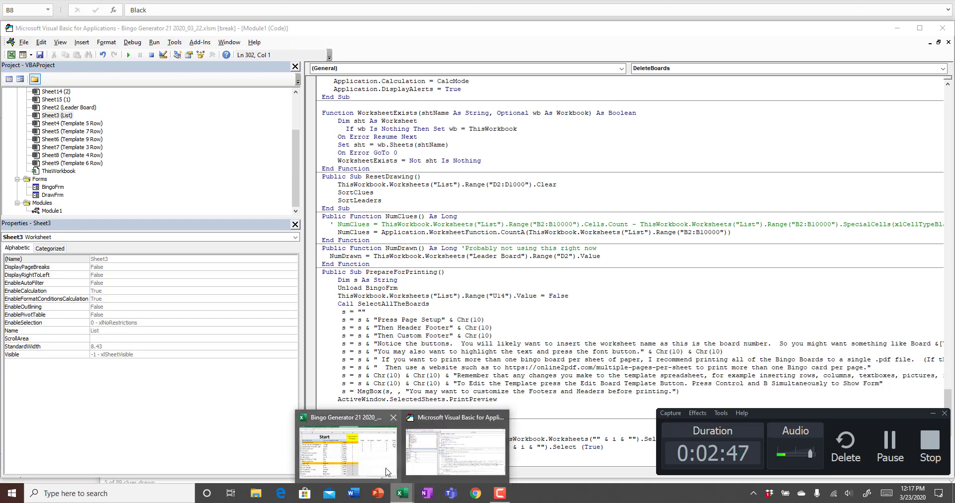
click(387, 471)
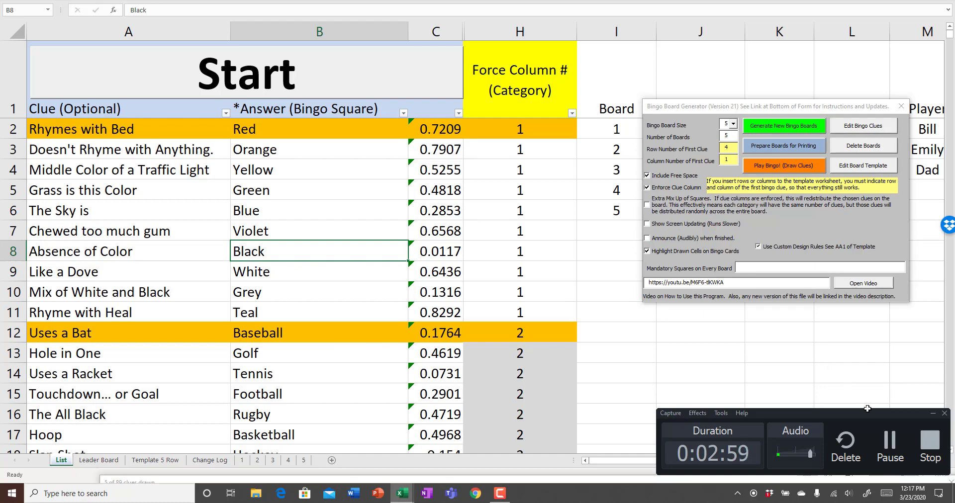
click(890, 442)
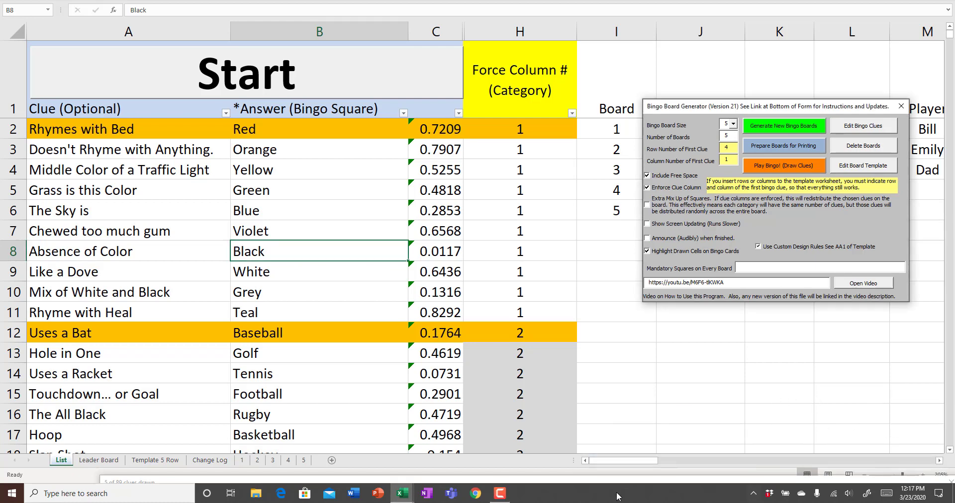
click(500, 493)
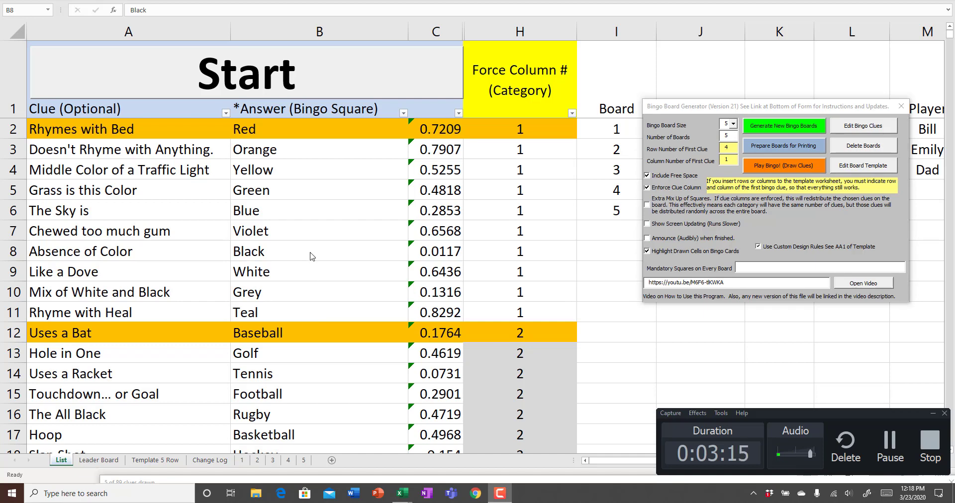
click(280, 211)
drag(261, 150, 297, 440)
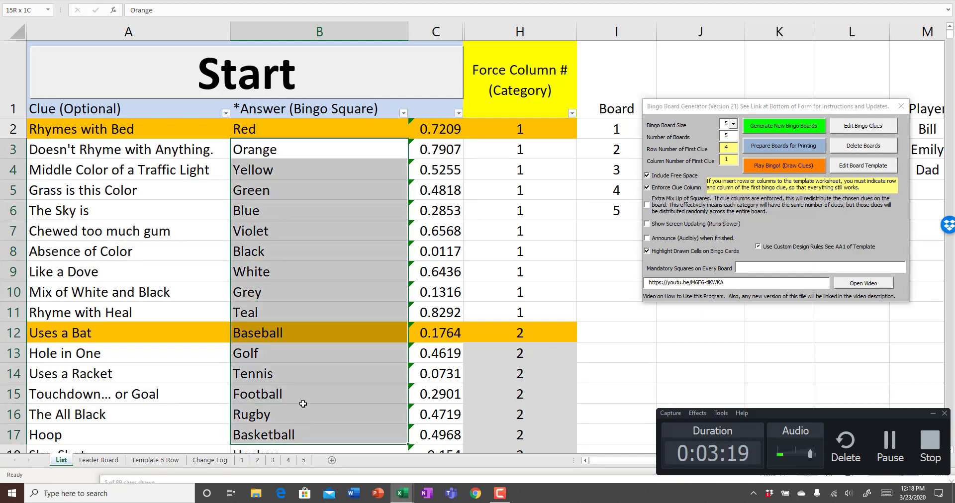
drag(303, 404, 314, 330)
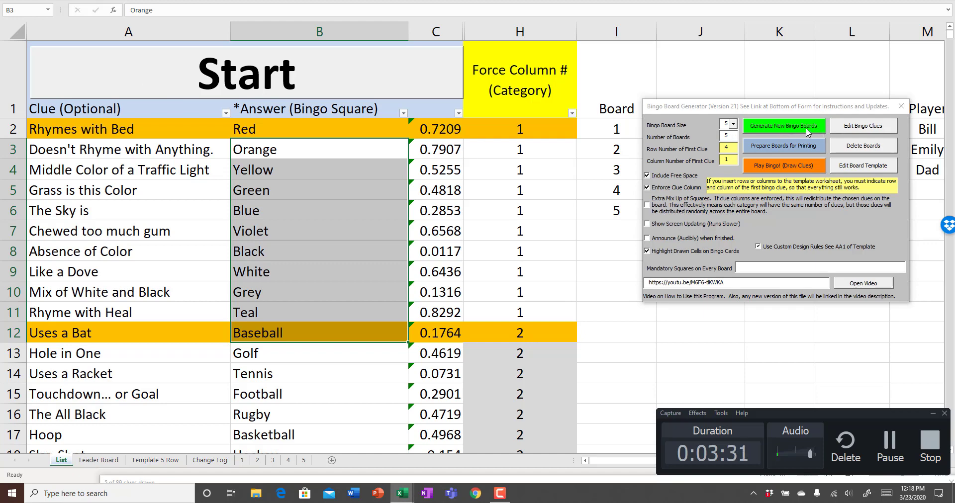
click(796, 152)
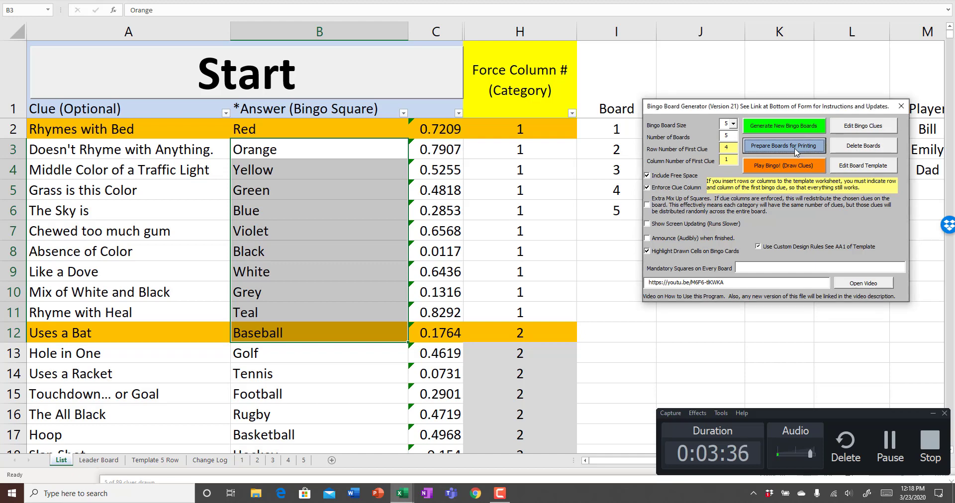
click(559, 209)
click(781, 144)
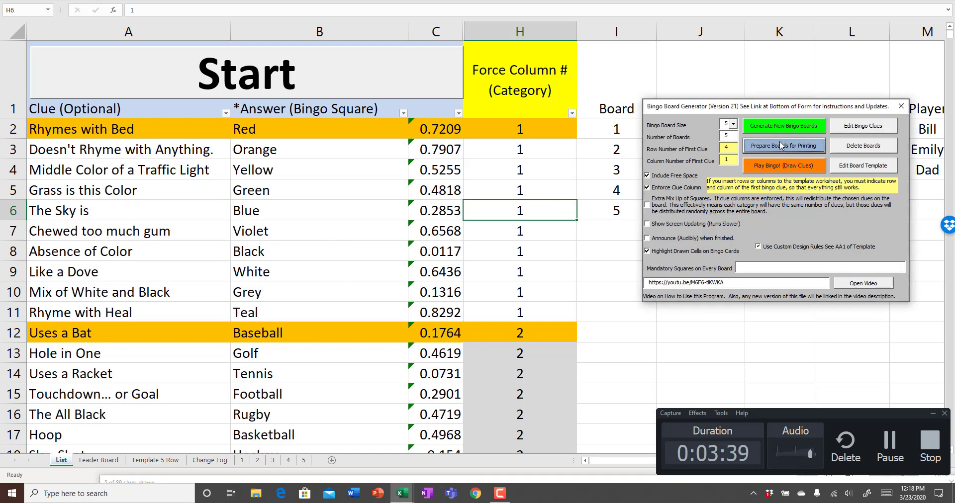
click(385, 306)
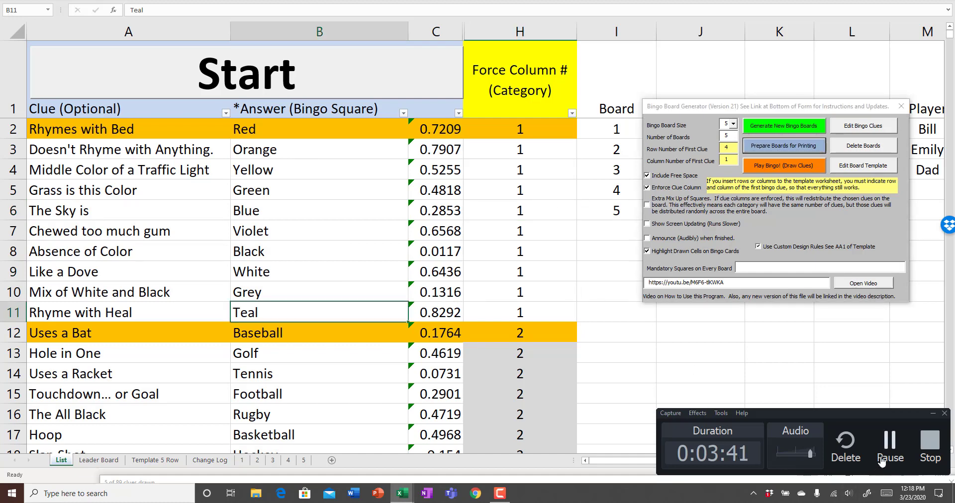
- Prepare the five bingo boards for printing and preview board 1's printed page
click(890, 444)
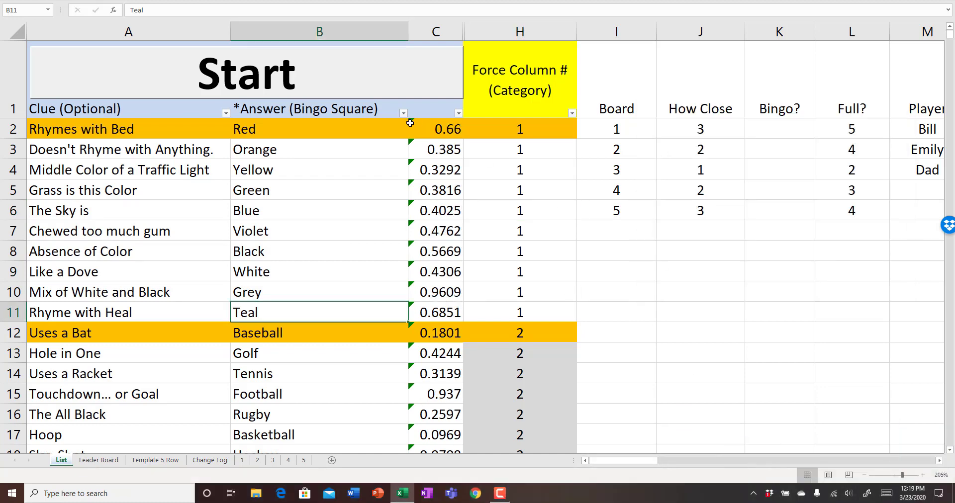
click(373, 85)
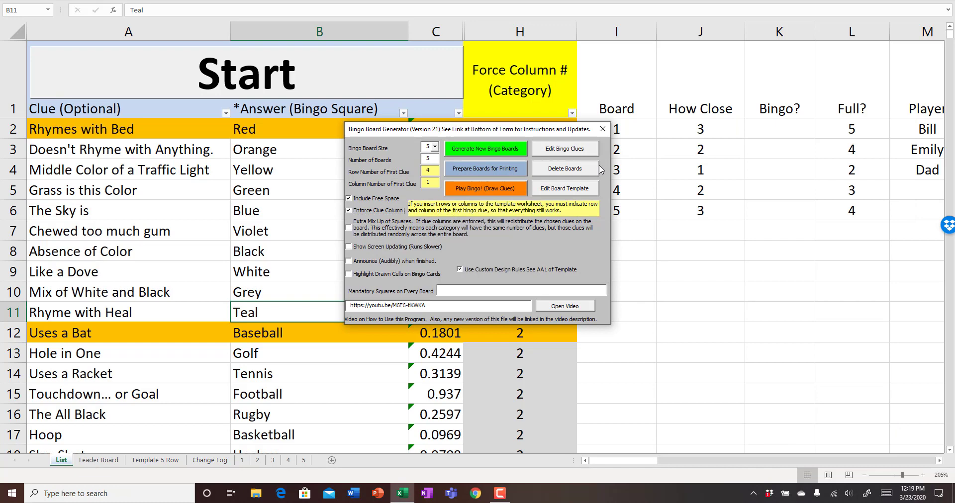
click(496, 172)
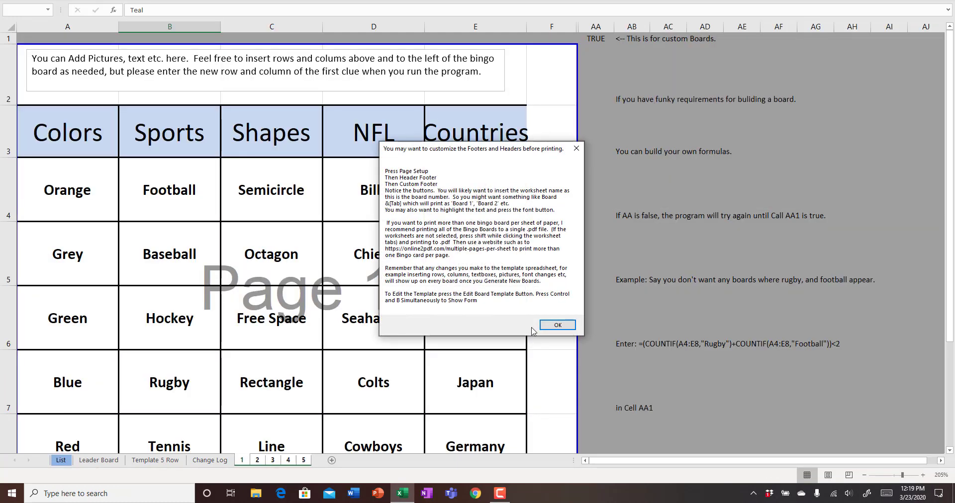
click(547, 327)
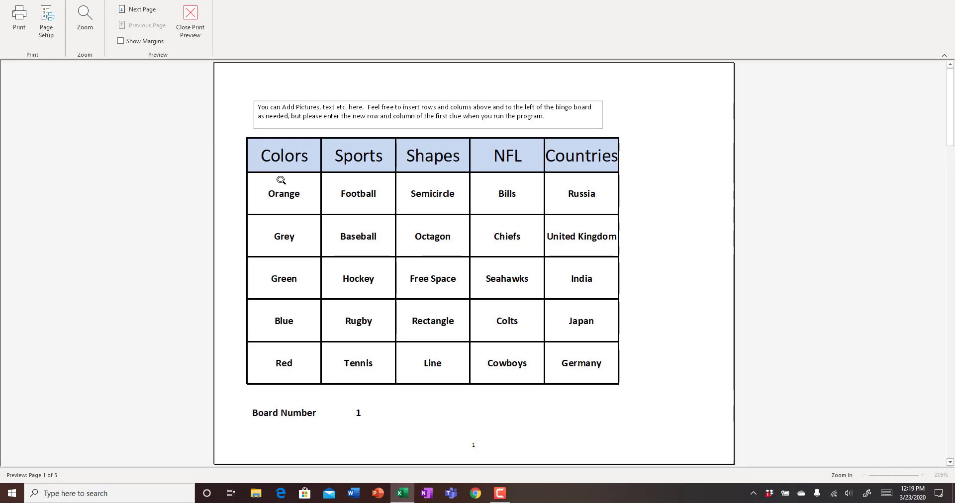
- Close the print preview, go back to the List sheet and reopen the generator form
click(198, 24)
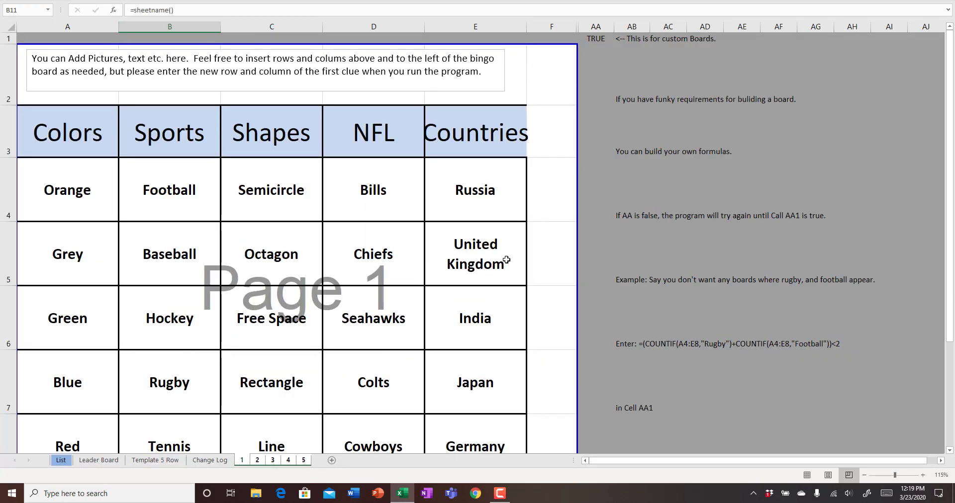
click(61, 460)
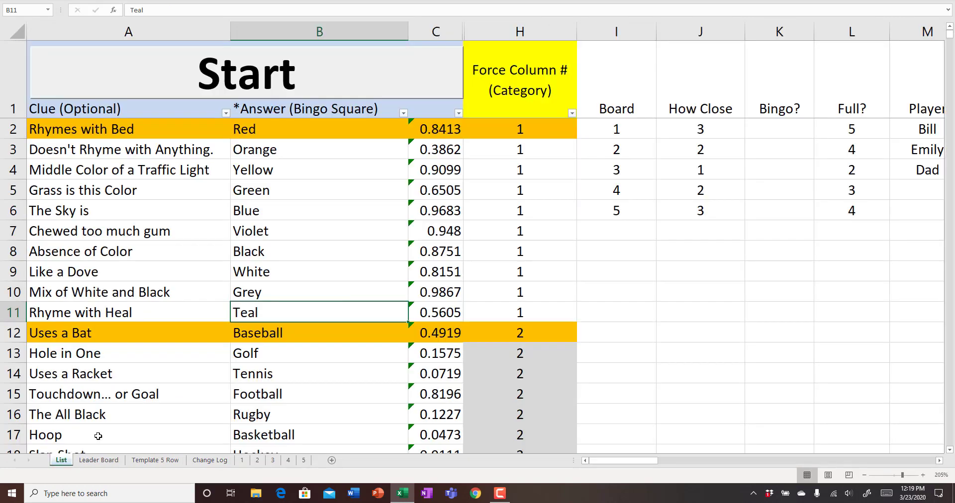
click(309, 88)
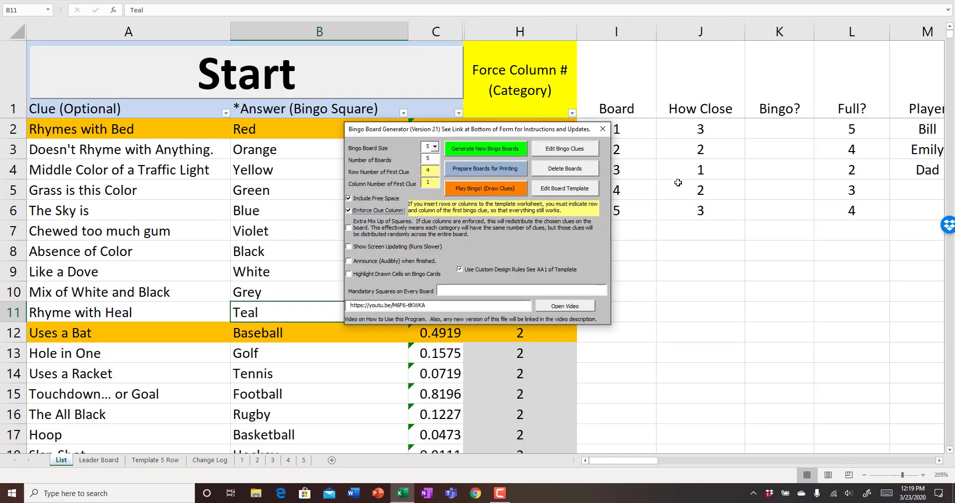
- Start the bingo game and draw Teal and Grey as the next two clues
click(503, 190)
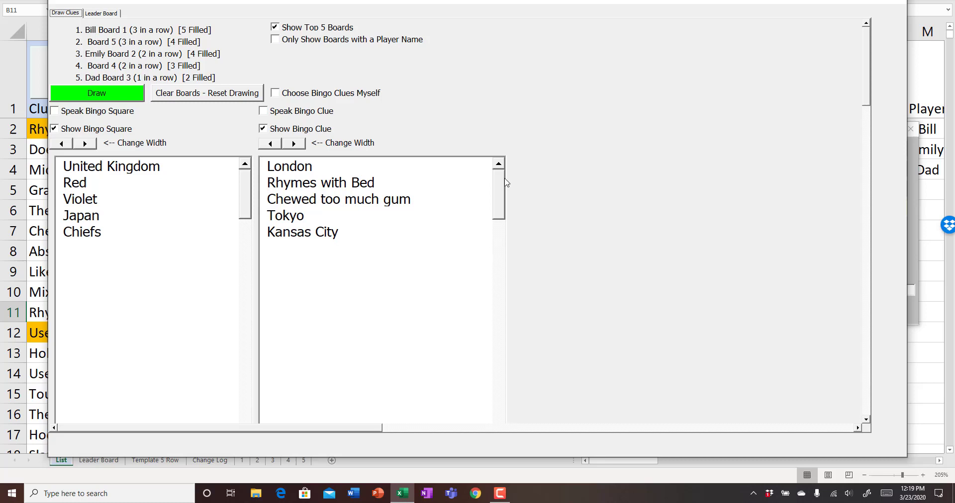
click(129, 100)
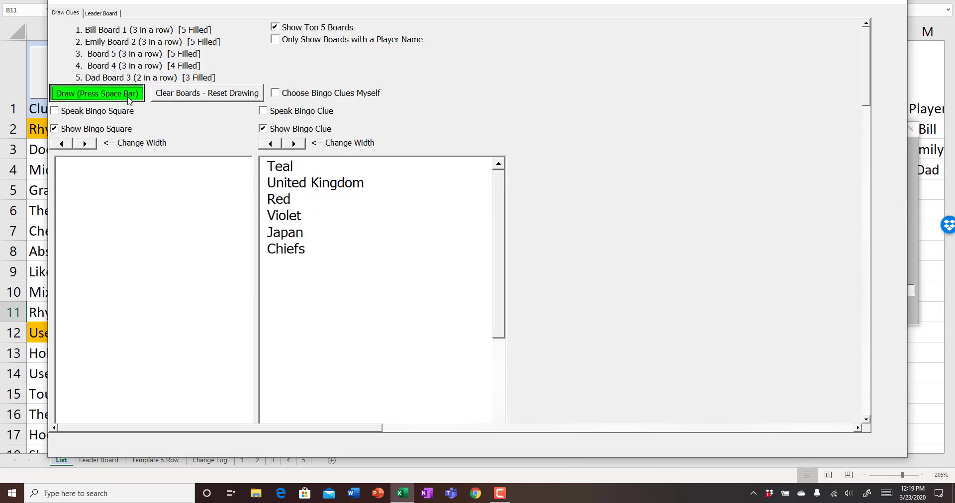
click(128, 95)
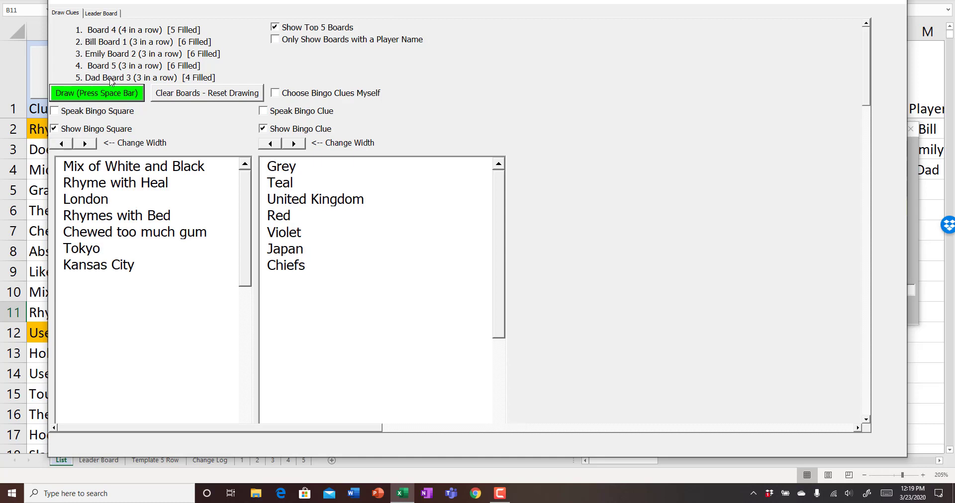
- Toggle the Show Top 5 and player-name filters, then view the leaderboard with Board 4 leading
click(276, 29)
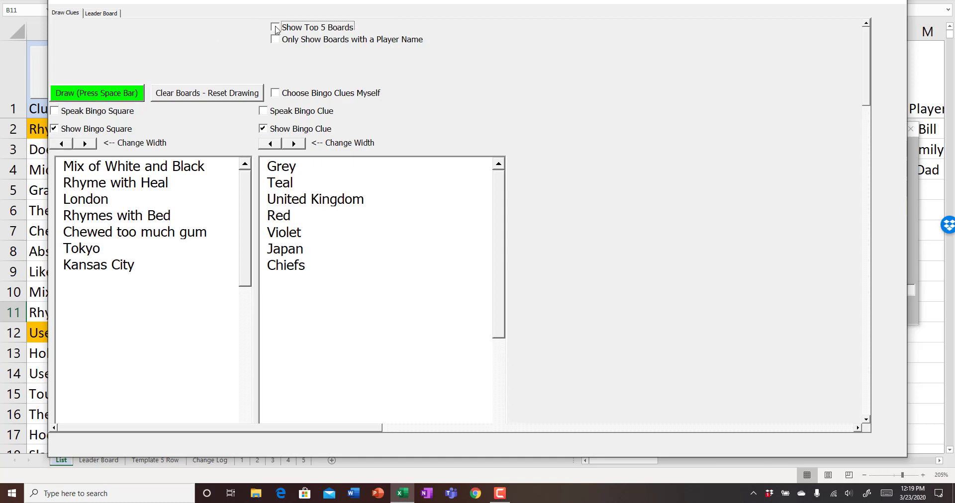
click(276, 28)
click(275, 40)
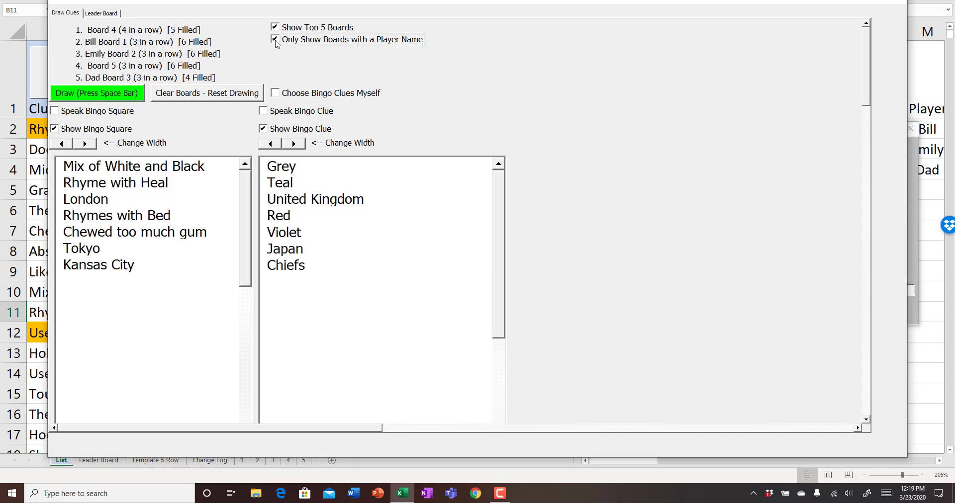
click(275, 41)
click(105, 14)
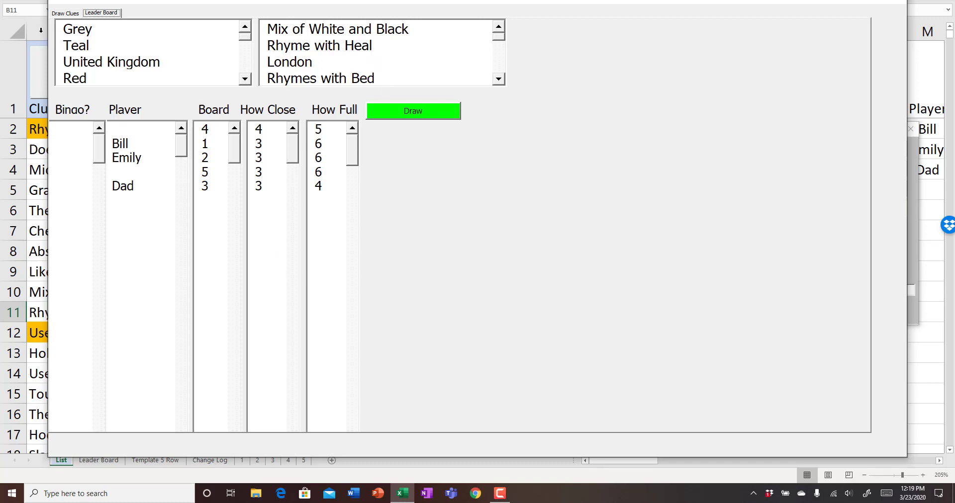
click(499, 493)
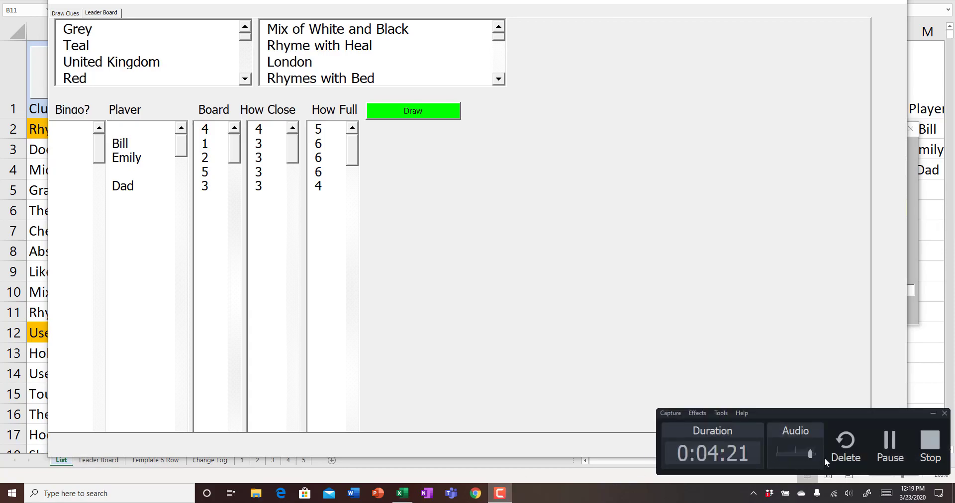